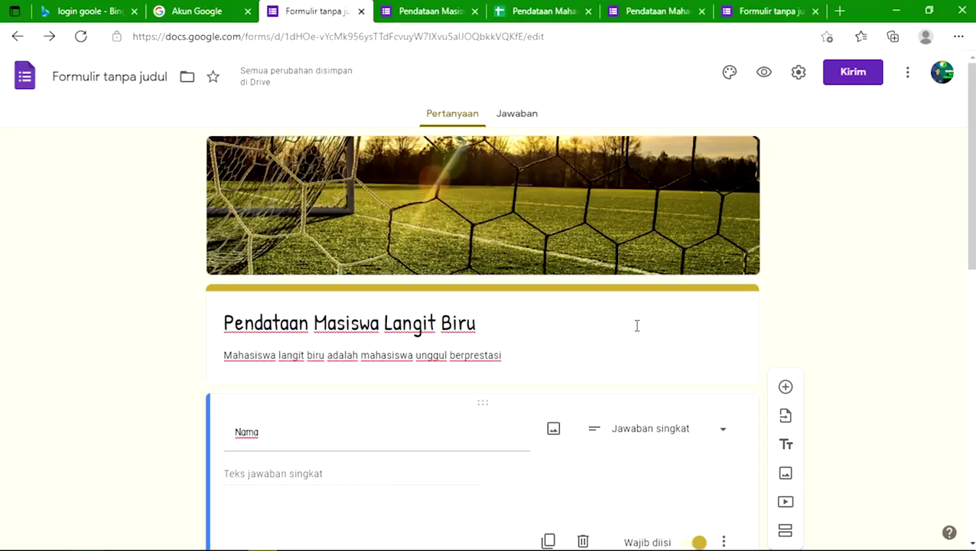
Step: In Settings, turn on email collection, a one-response limit and summary chart viewing for respondents
{"action": "scroll", "coordinate": [535, 322], "scroll_direction": "down", "scroll_amount": 2}
{"action": "scroll", "coordinate": [493, 326], "scroll_direction": "up", "scroll_amount": 2}
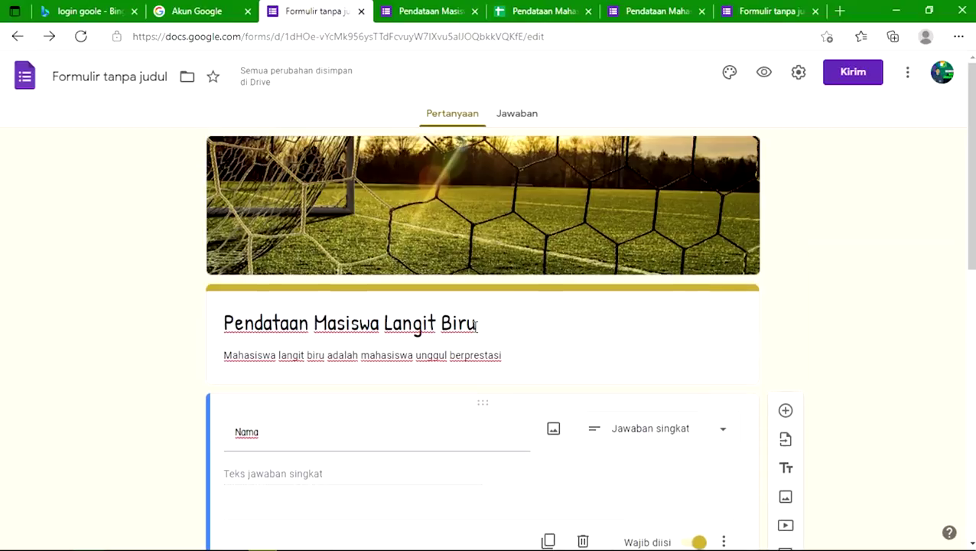
{"action": "scroll", "coordinate": [460, 309], "scroll_direction": "down", "scroll_amount": 1}
{"action": "scroll", "coordinate": [477, 314], "scroll_direction": "up", "scroll_amount": 1}
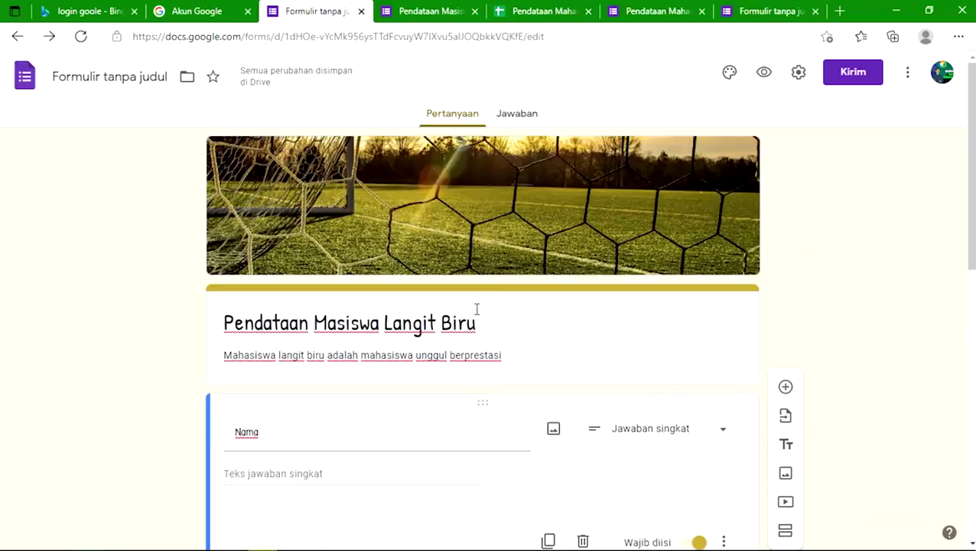
{"action": "scroll", "coordinate": [485, 303], "scroll_direction": "down", "scroll_amount": 8}
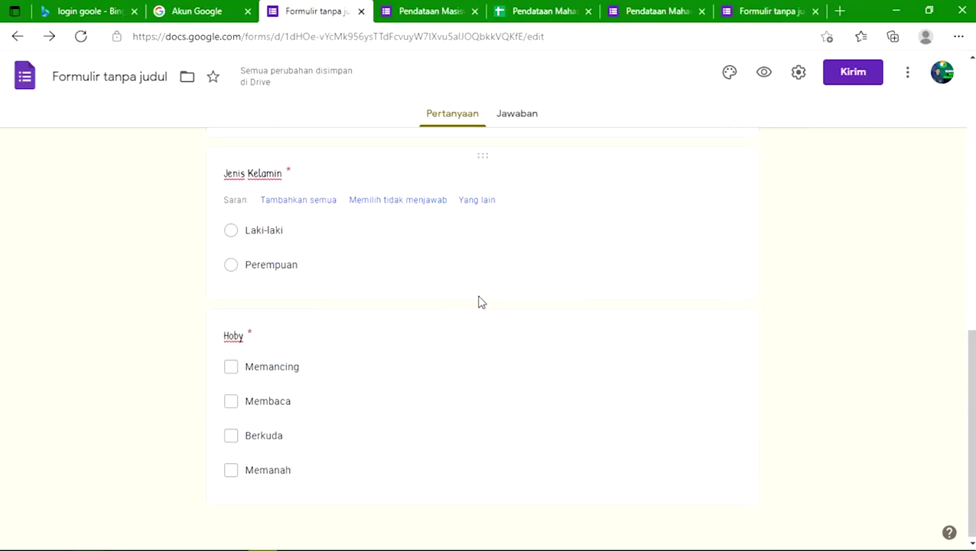
{"action": "scroll", "coordinate": [475, 306], "scroll_direction": "up", "scroll_amount": 8}
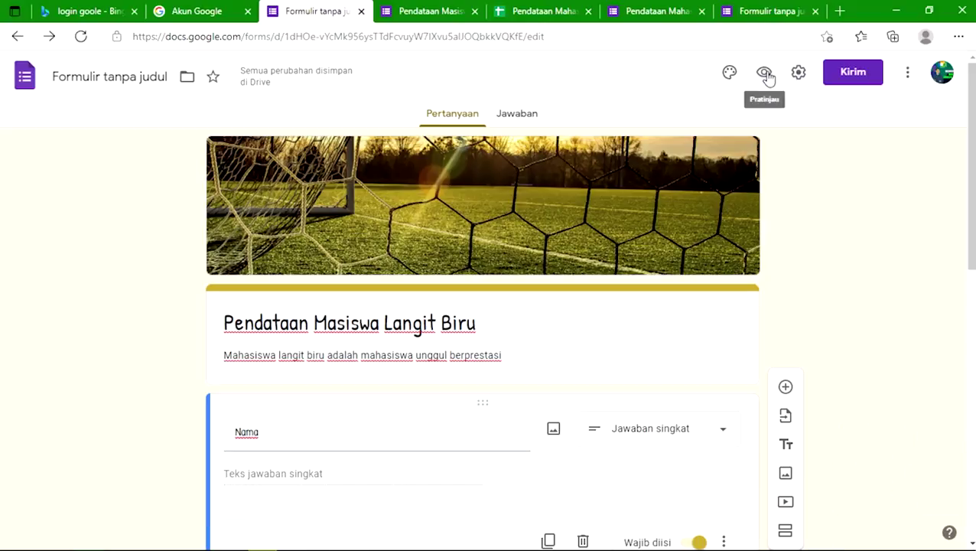
{"action": "left_click", "coordinate": [798, 73]}
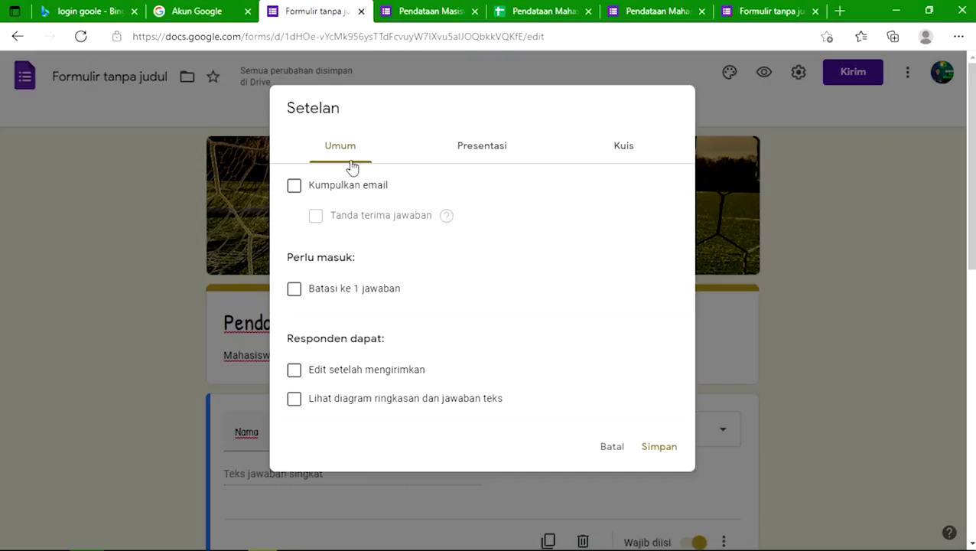
{"action": "left_click", "coordinate": [294, 186]}
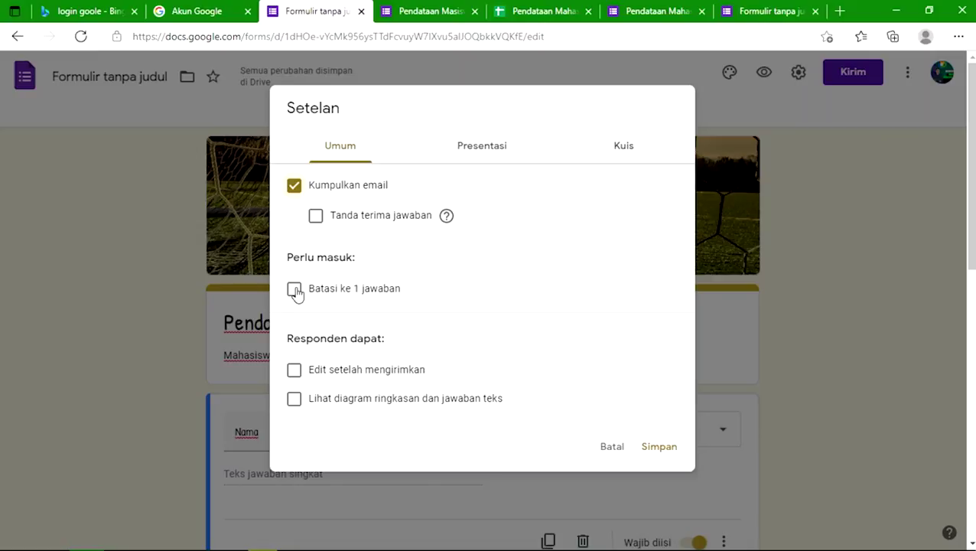
{"action": "left_click", "coordinate": [294, 290]}
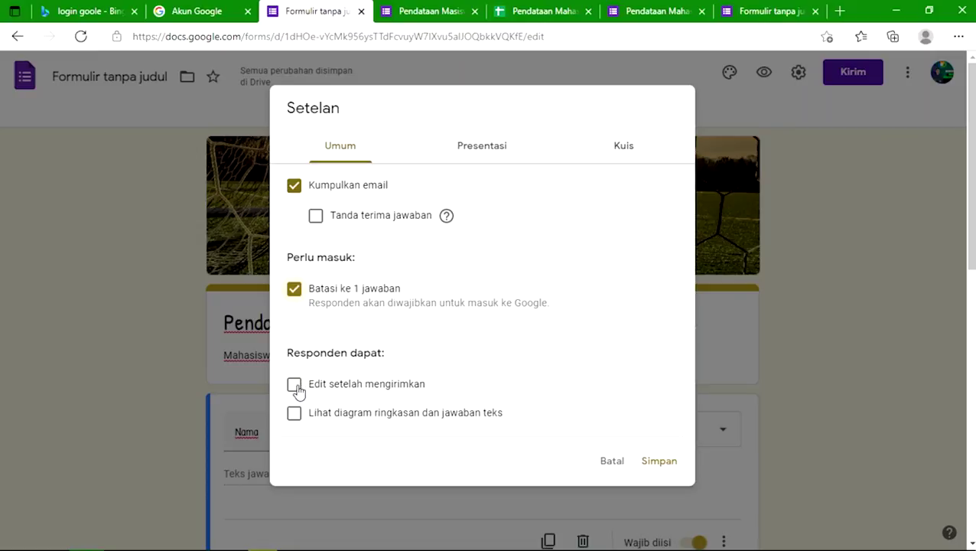
{"action": "left_click", "coordinate": [294, 415]}
{"action": "left_click", "coordinate": [507, 153]}
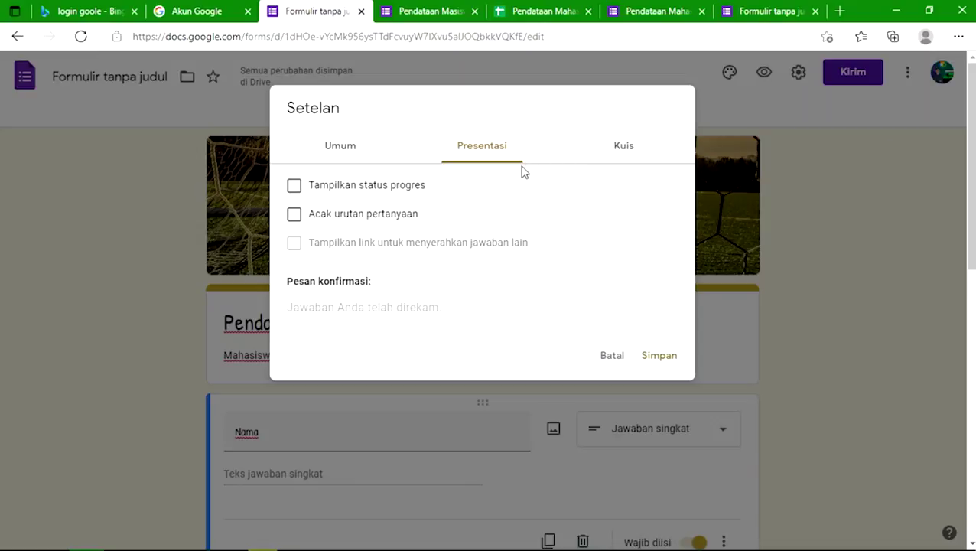
Step: Set the confirmation message to 'Terima Kasih sudah mengisi form' in Presentasi settings
{"action": "left_click", "coordinate": [612, 152]}
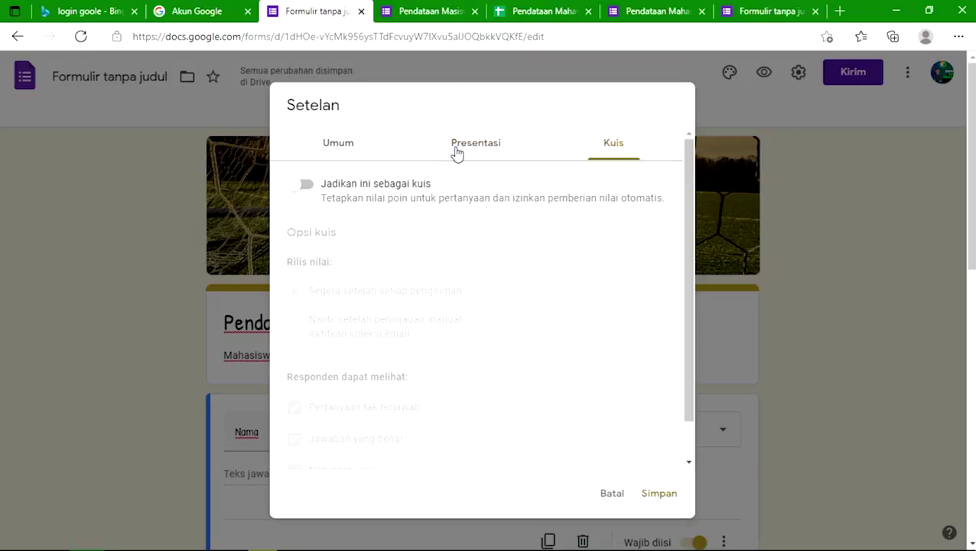
{"action": "left_click", "coordinate": [456, 153]}
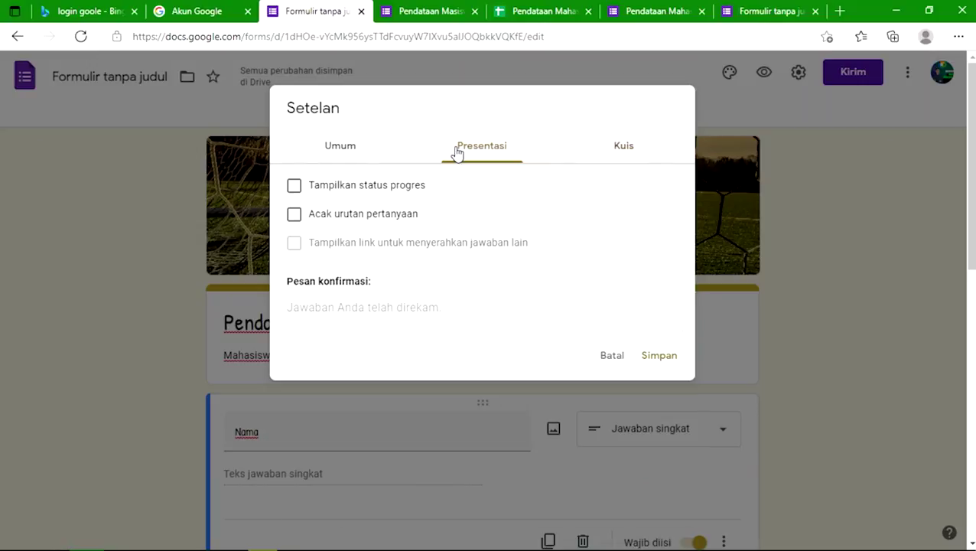
{"action": "left_click", "coordinate": [419, 309]}
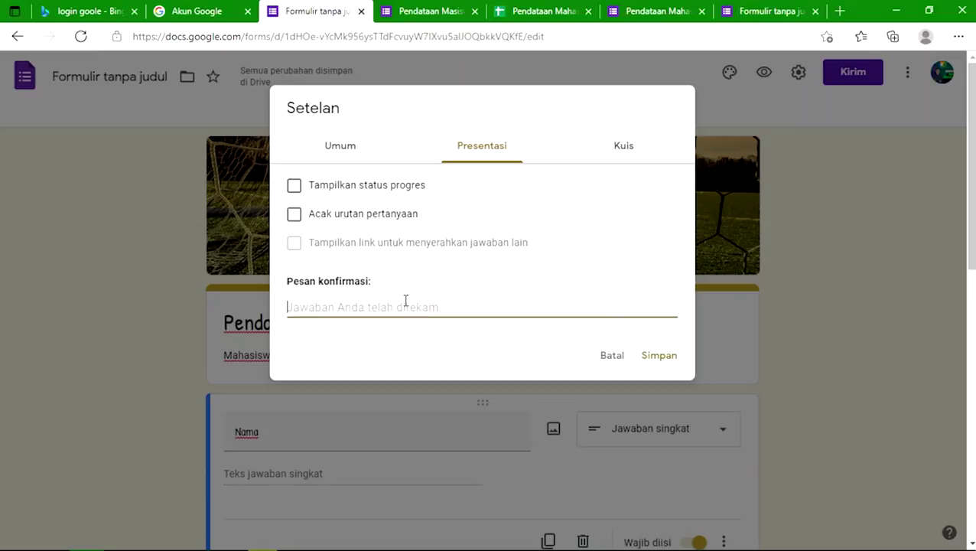
{"action": "type", "text": "Terima "}
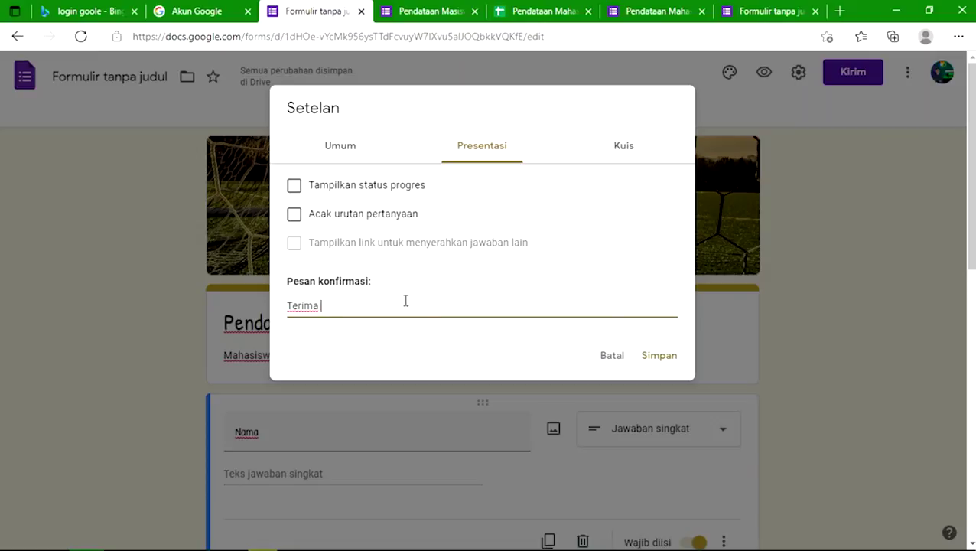
{"action": "type", "text": "Kasih sudah mengisi form"}
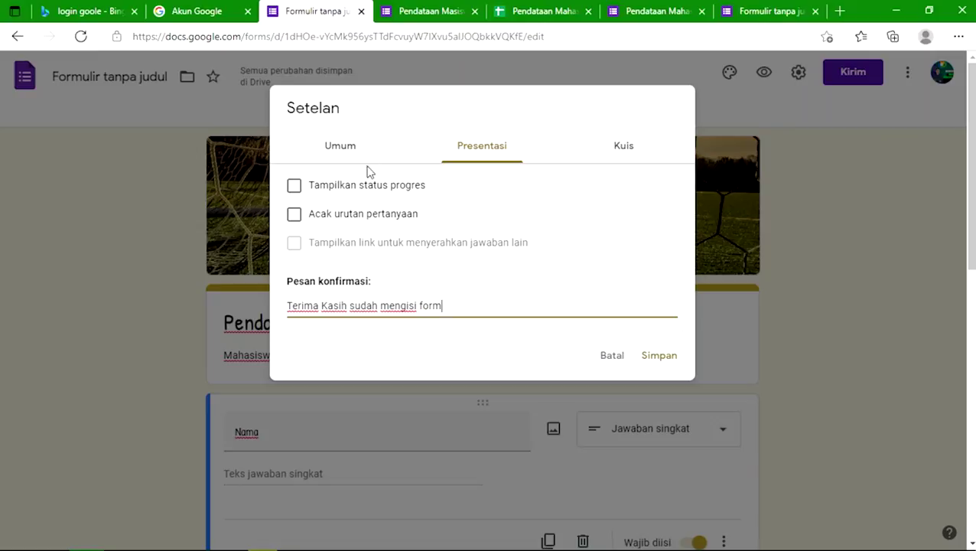
Step: Turn on the progress bar and save the settings
{"action": "left_click", "coordinate": [294, 185]}
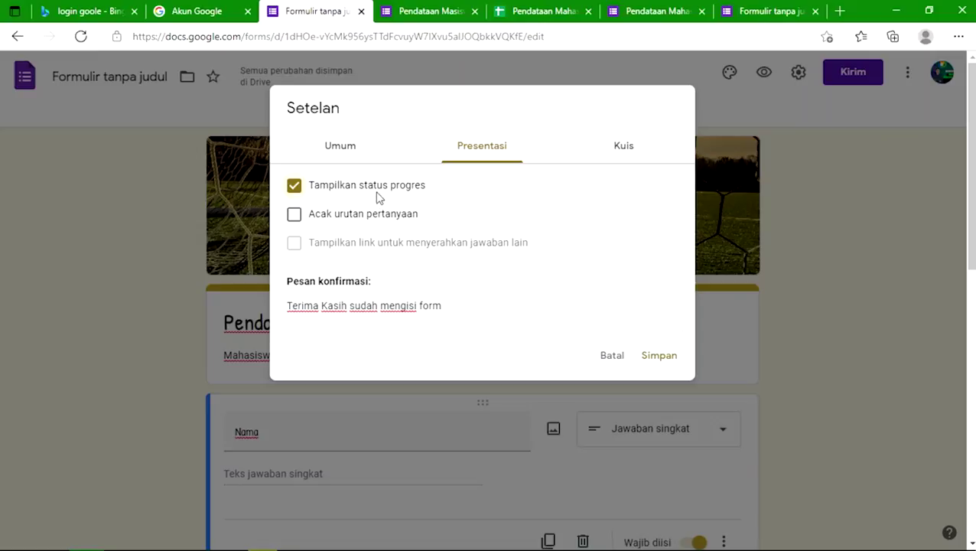
{"action": "left_click", "coordinate": [343, 154]}
{"action": "left_click", "coordinate": [476, 153]}
{"action": "left_click", "coordinate": [604, 159]}
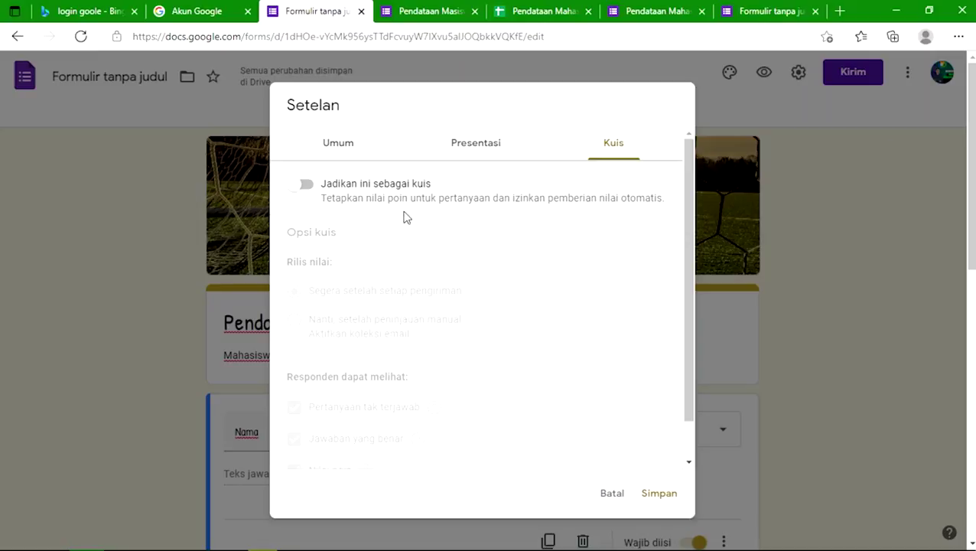
{"action": "left_click", "coordinate": [471, 147]}
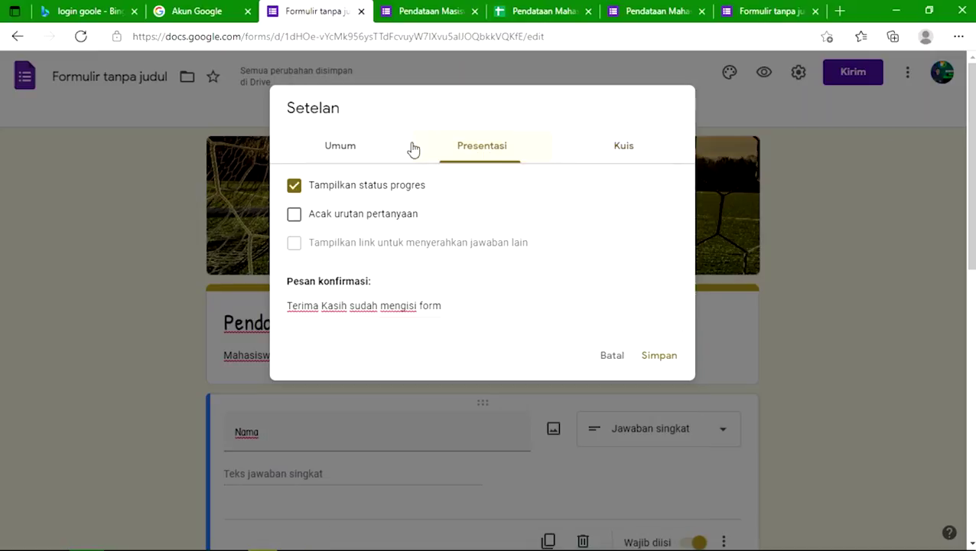
{"action": "left_click", "coordinate": [333, 156]}
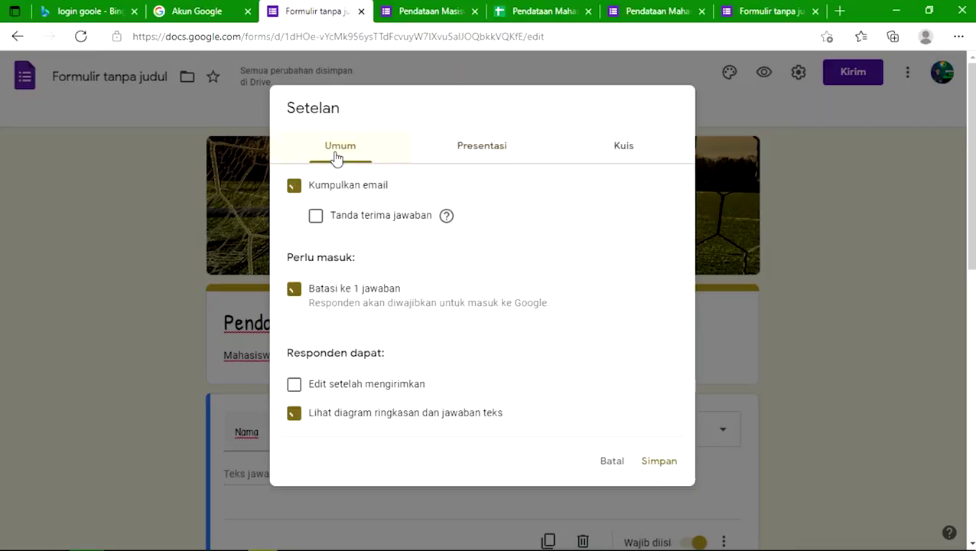
{"action": "left_click", "coordinate": [649, 462]}
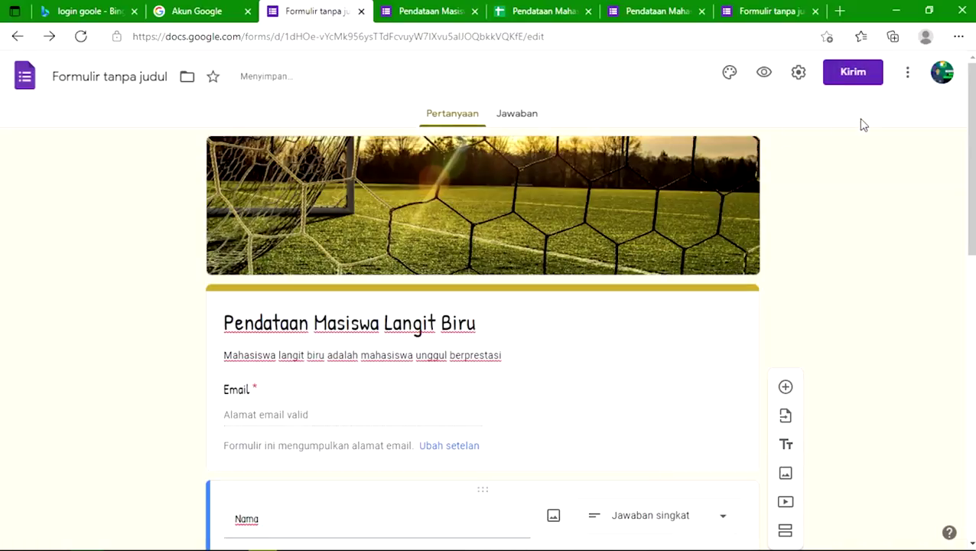
Step: Copy a shortened forms.gle link to the form from the send dialog
{"action": "left_click", "coordinate": [845, 78]}
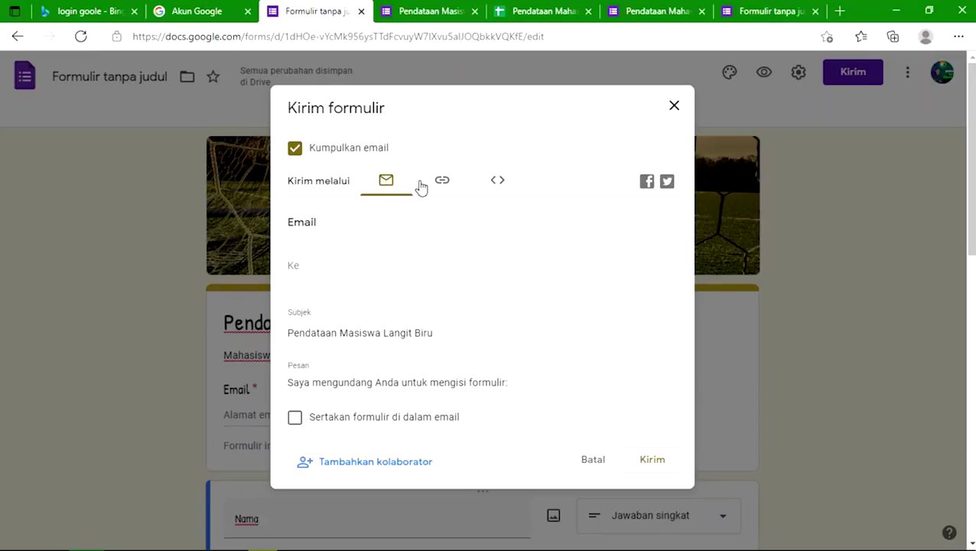
{"action": "left_click", "coordinate": [438, 183]}
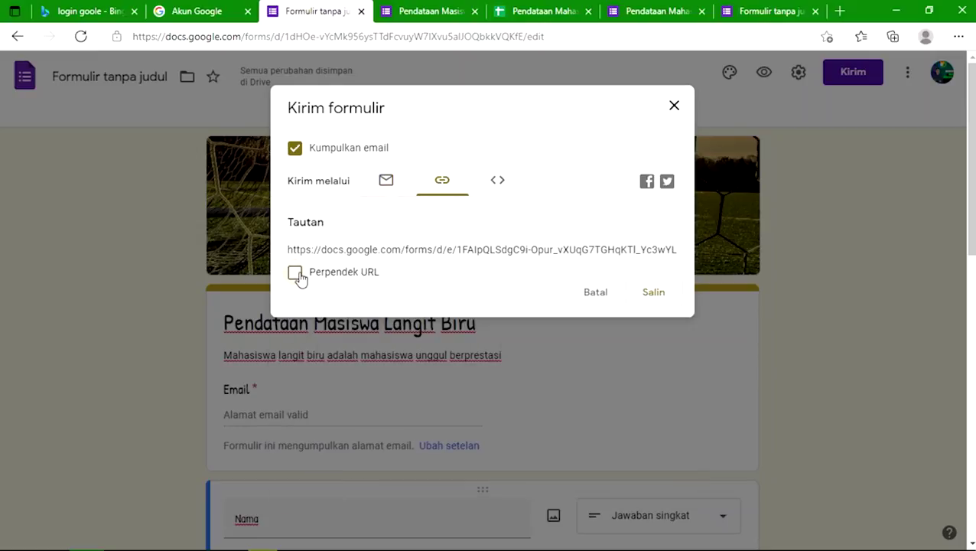
{"action": "left_click", "coordinate": [387, 187]}
{"action": "left_click", "coordinate": [446, 186]}
{"action": "left_click", "coordinate": [296, 273]}
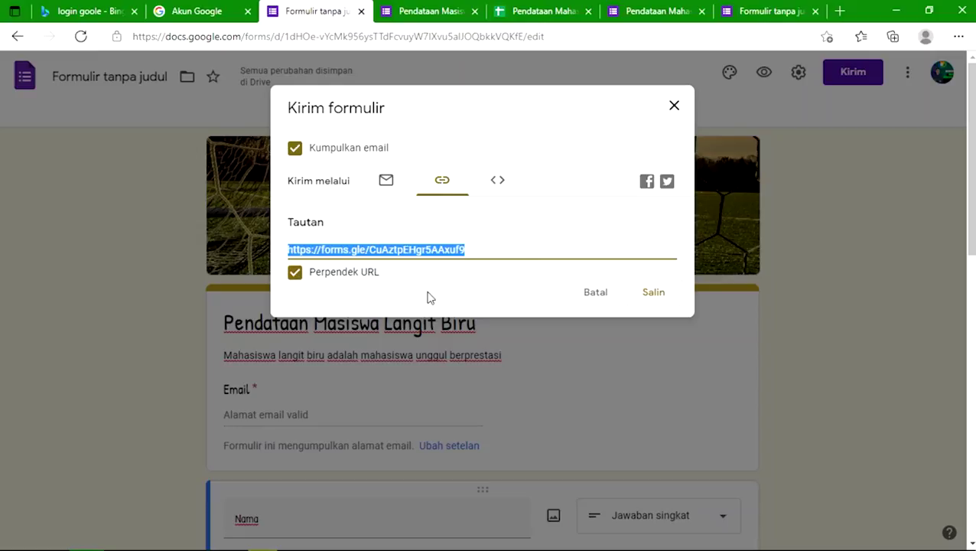
{"action": "left_click", "coordinate": [639, 297]}
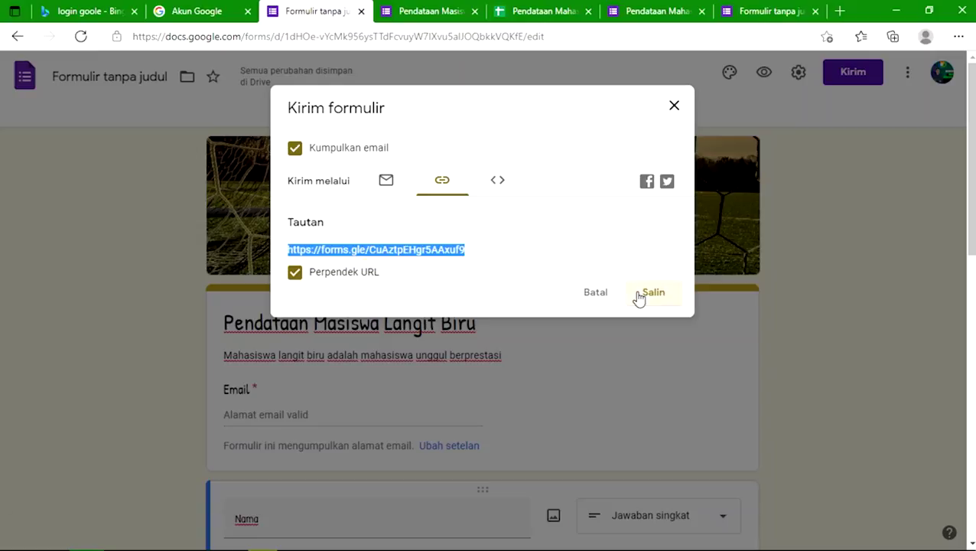
Step: Try the email send option, remove the recipient, then go to adding collaborators
{"action": "left_click", "coordinate": [379, 188]}
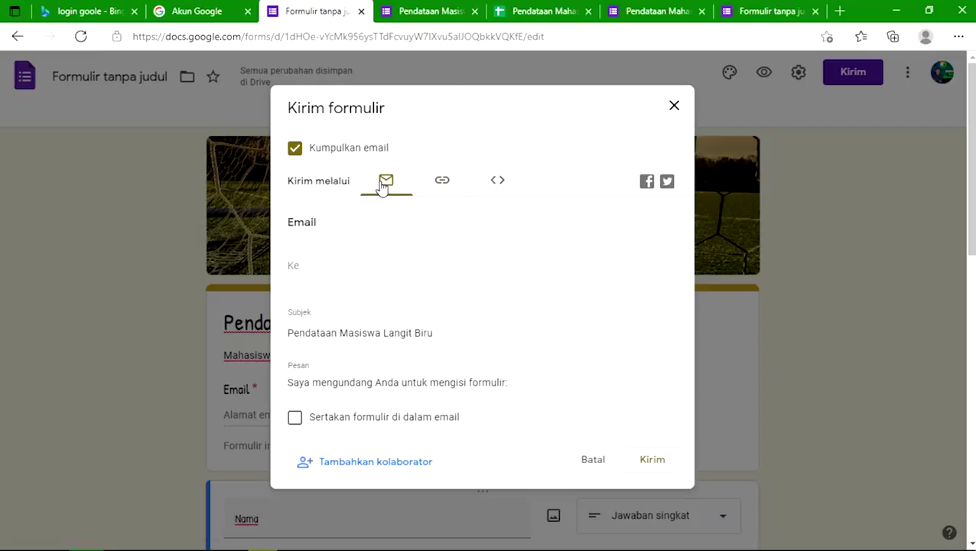
{"action": "left_click", "coordinate": [313, 264]}
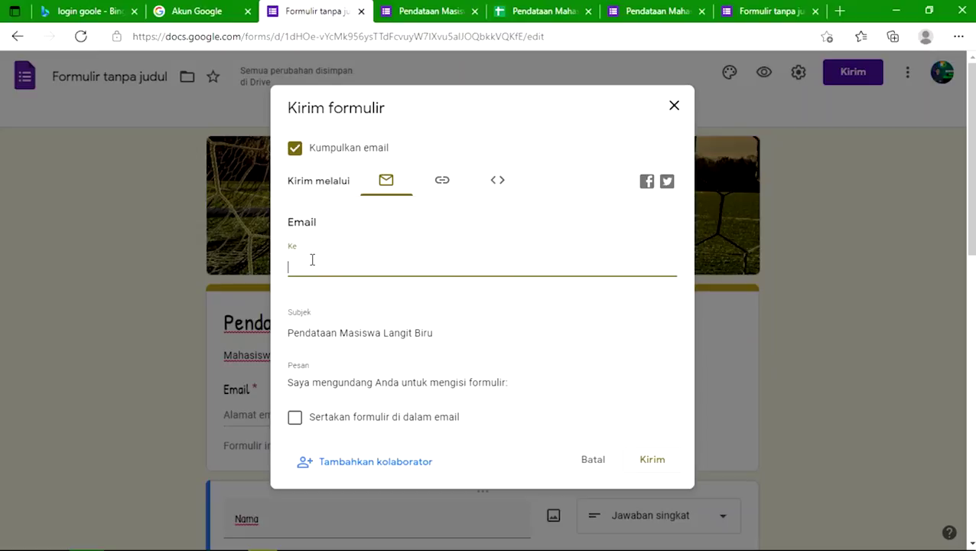
{"action": "type", "text": "a"}
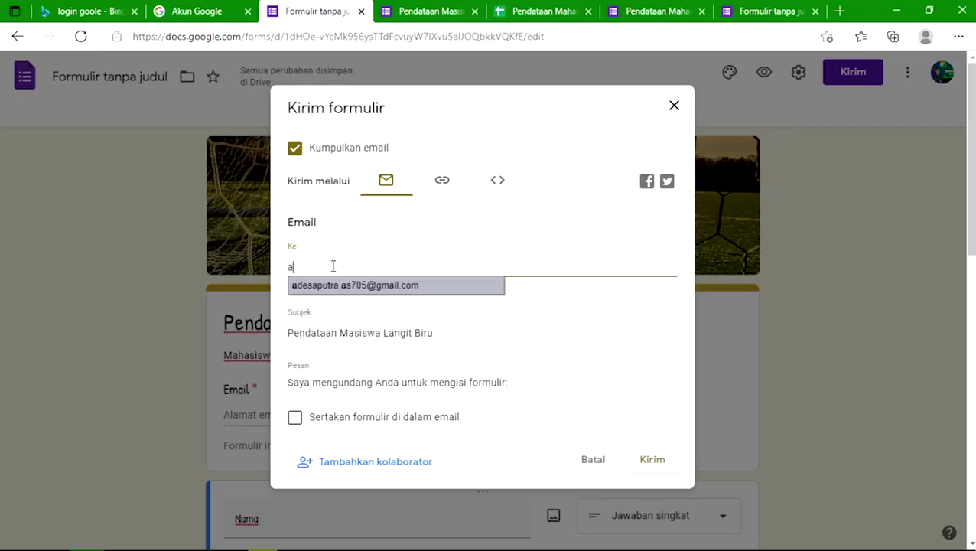
{"action": "left_click", "coordinate": [353, 289]}
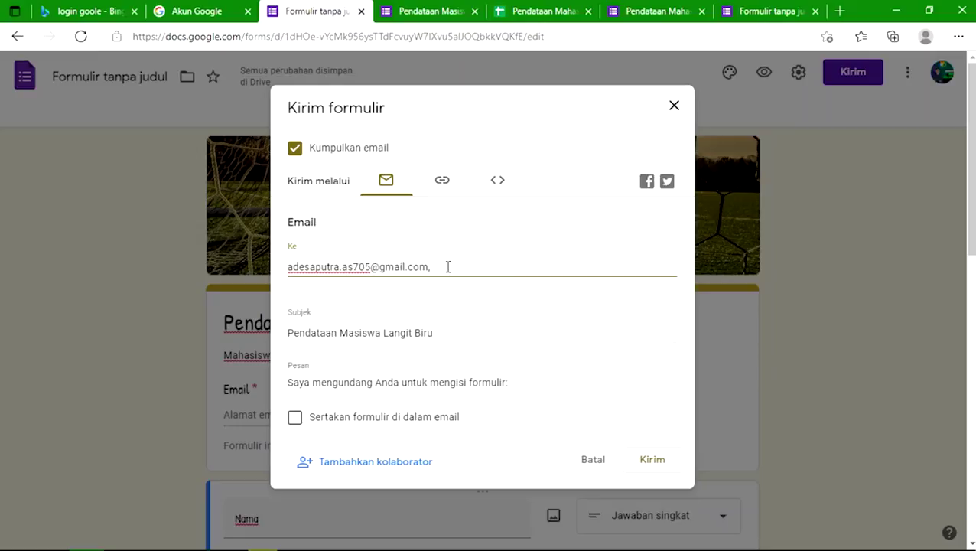
{"action": "left_click_drag", "start_coordinate": [436, 266], "coordinate": [265, 275]}
{"action": "key", "text": "BackSpace"}
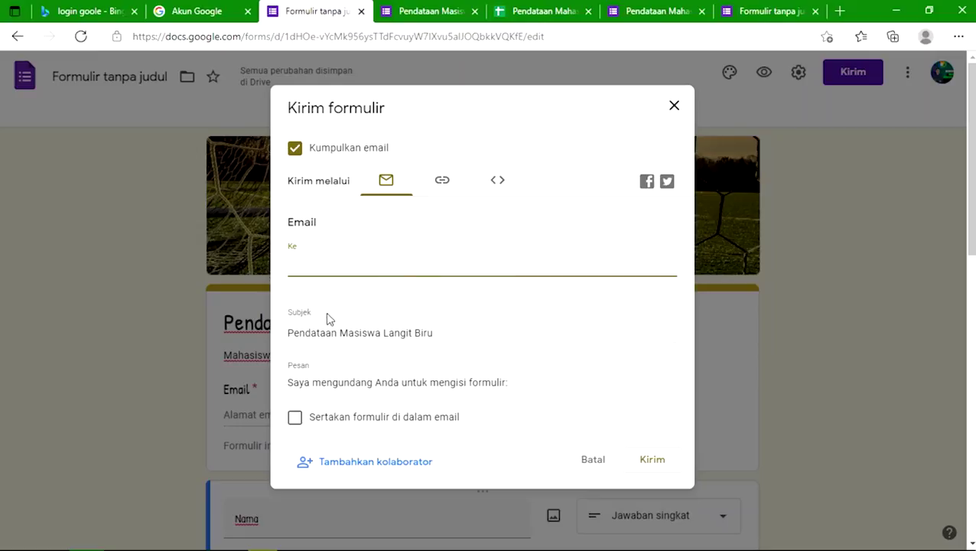
{"action": "left_click", "coordinate": [342, 333]}
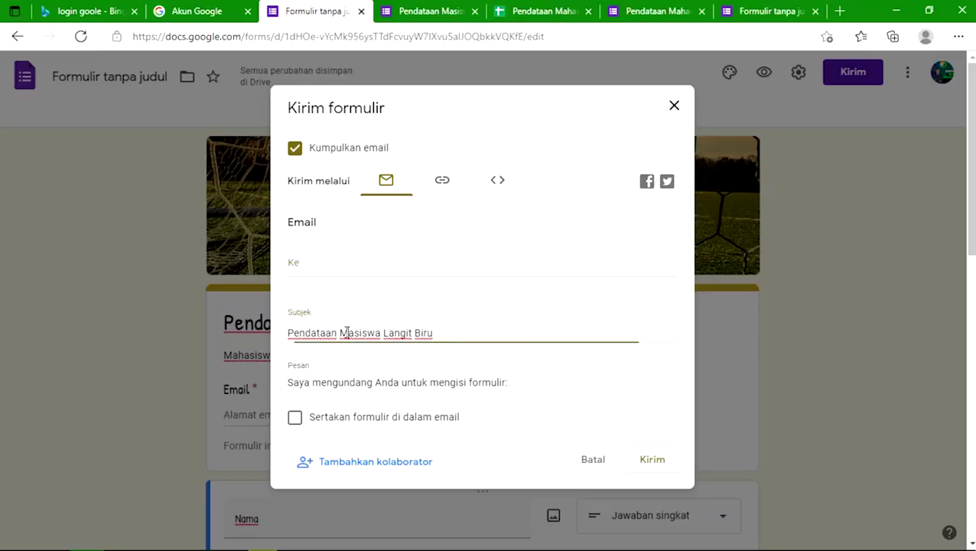
{"action": "left_click", "coordinate": [352, 382]}
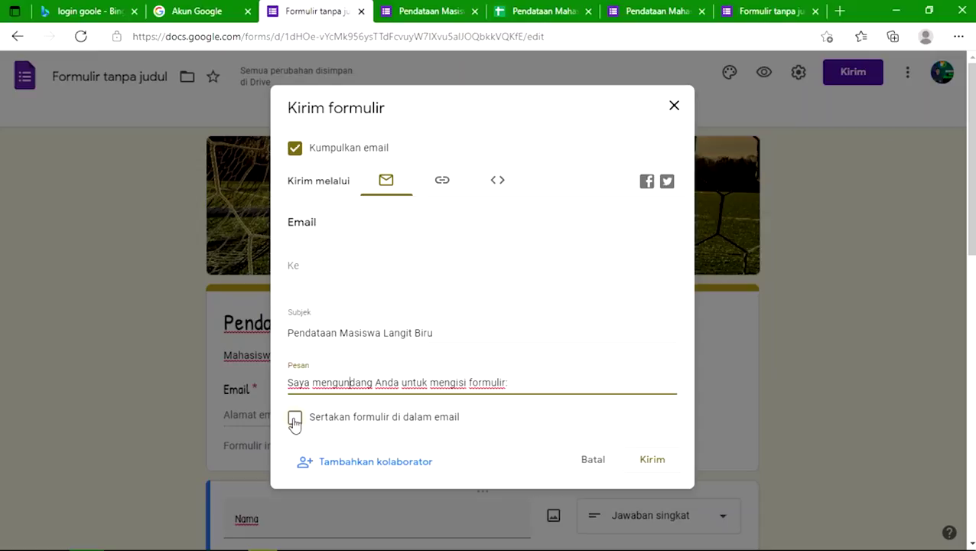
{"action": "left_click", "coordinate": [344, 463]}
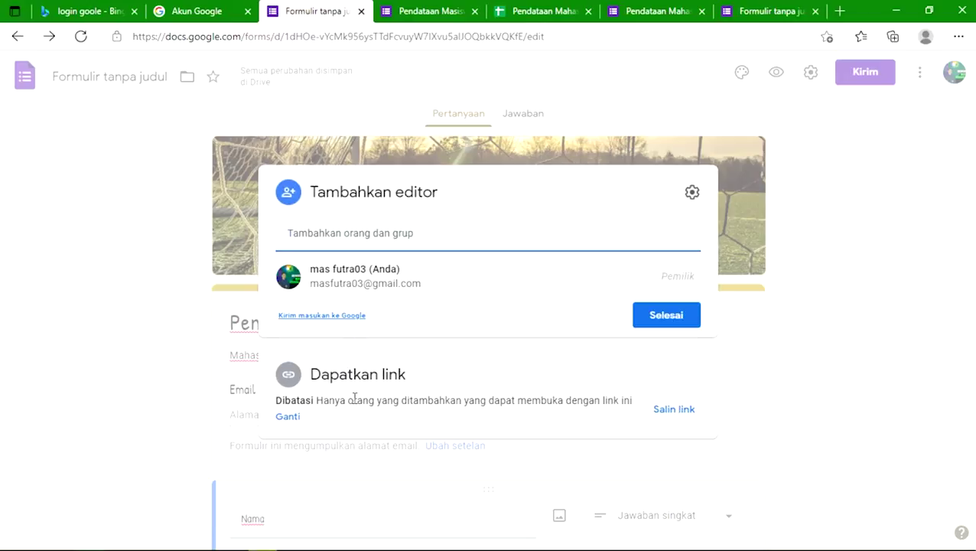
Step: Change link access from Dibatasi to Siapa saja yang memiliki link
{"action": "left_click", "coordinate": [288, 417]}
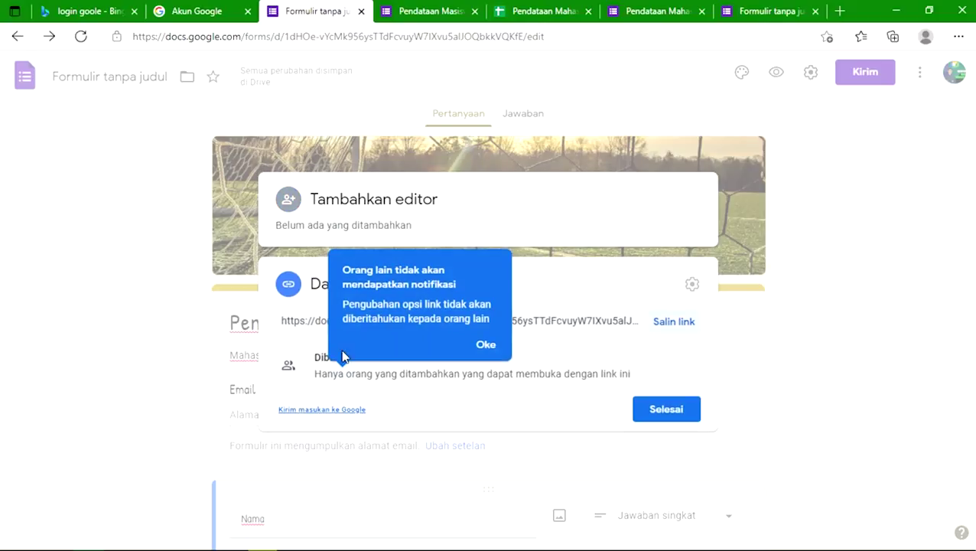
{"action": "left_click", "coordinate": [487, 348]}
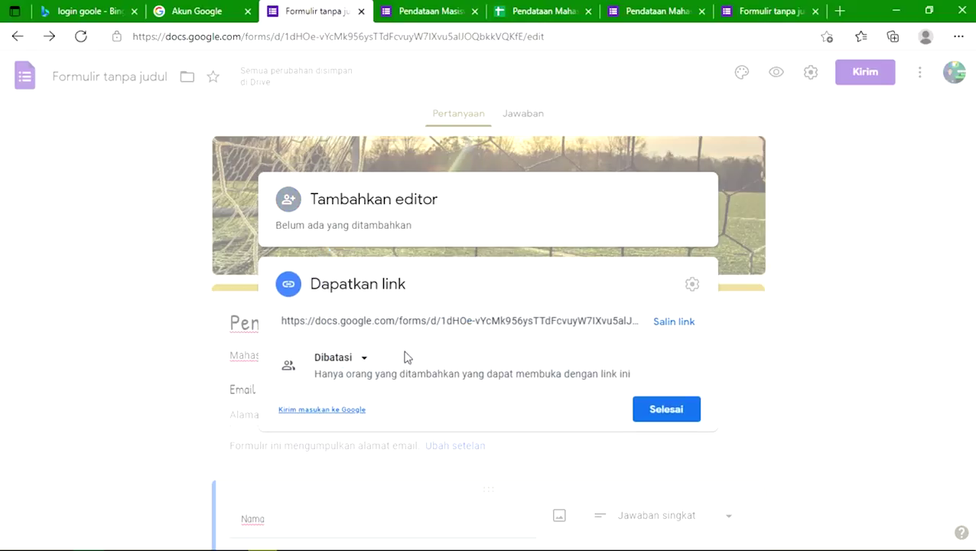
{"action": "left_click", "coordinate": [363, 359]}
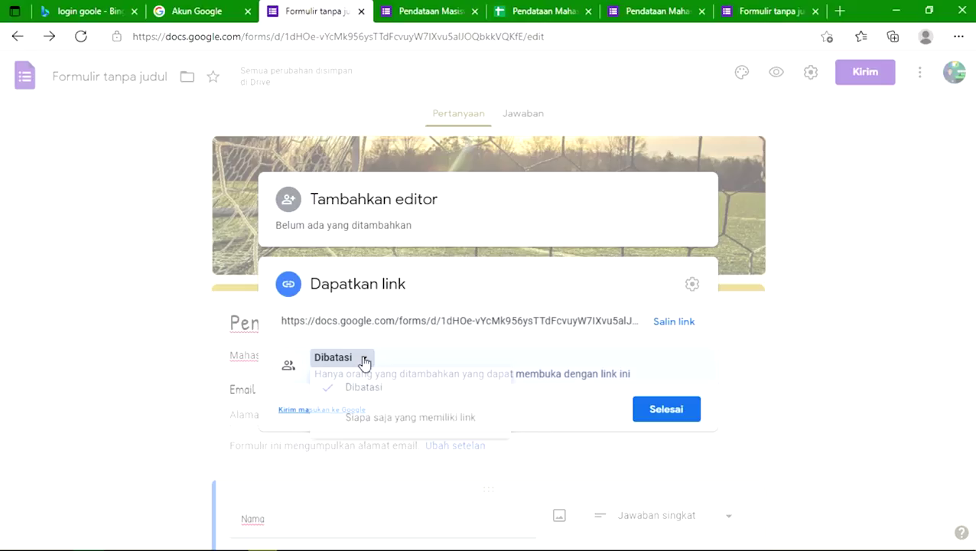
{"action": "left_click", "coordinate": [382, 425]}
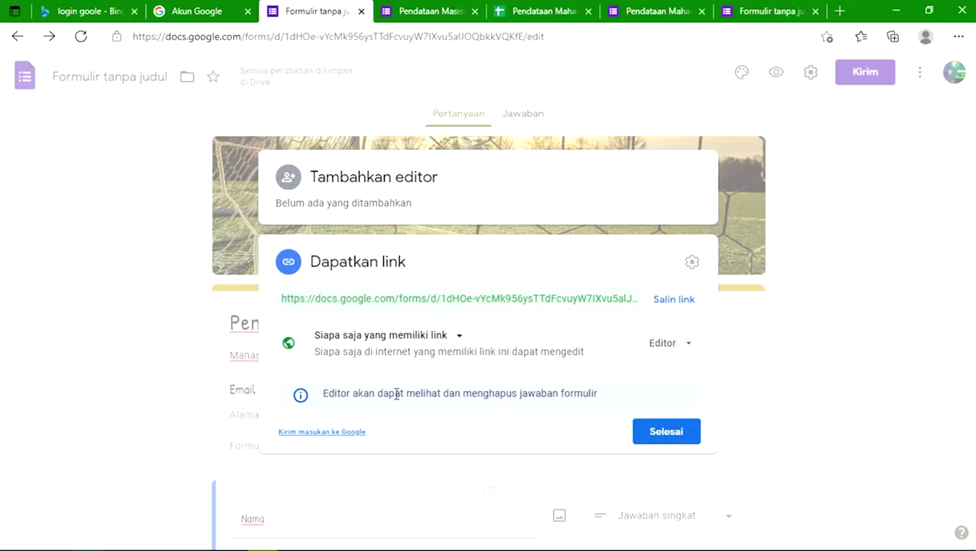
Step: Switch link access to Dibatasi and back to Siapa saja yang memiliki link
{"action": "left_click", "coordinate": [456, 338]}
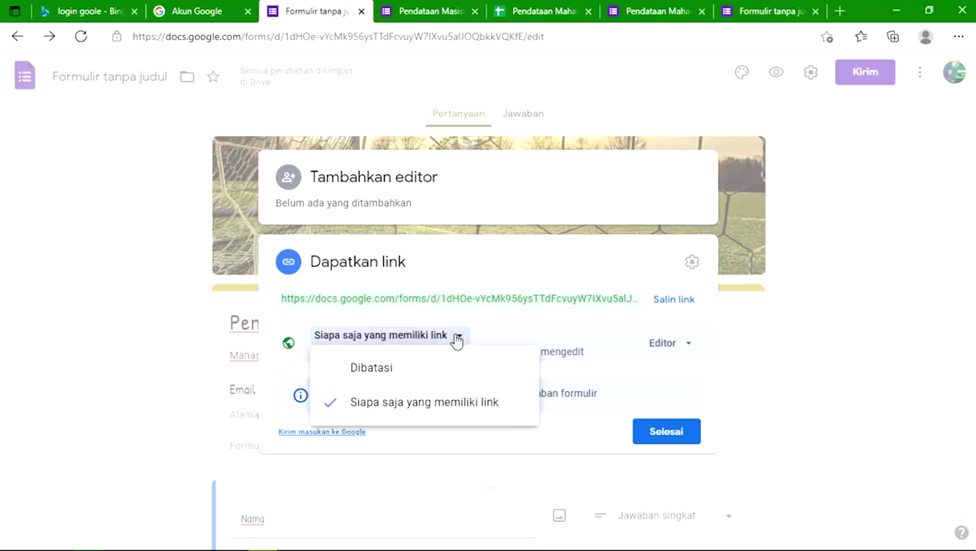
{"action": "left_click", "coordinate": [427, 372]}
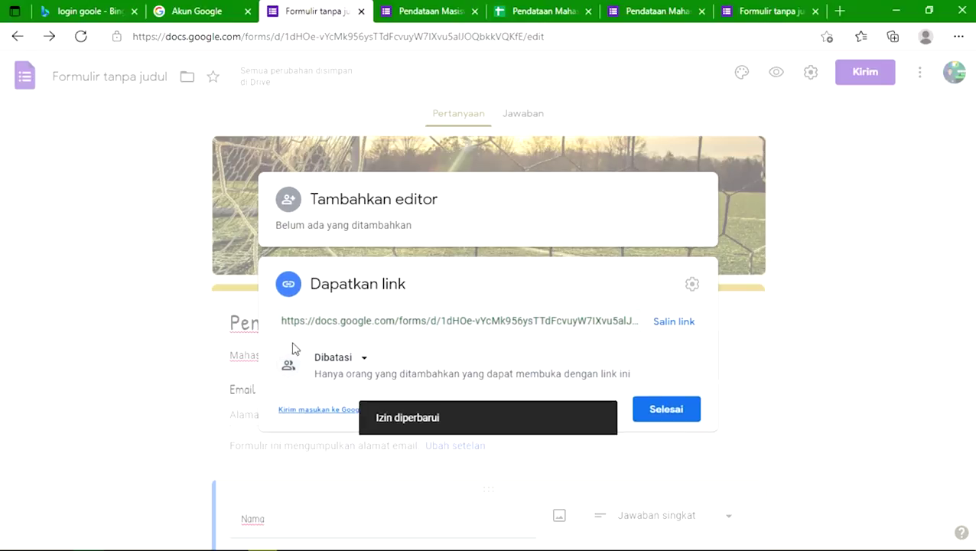
{"action": "left_click", "coordinate": [365, 359]}
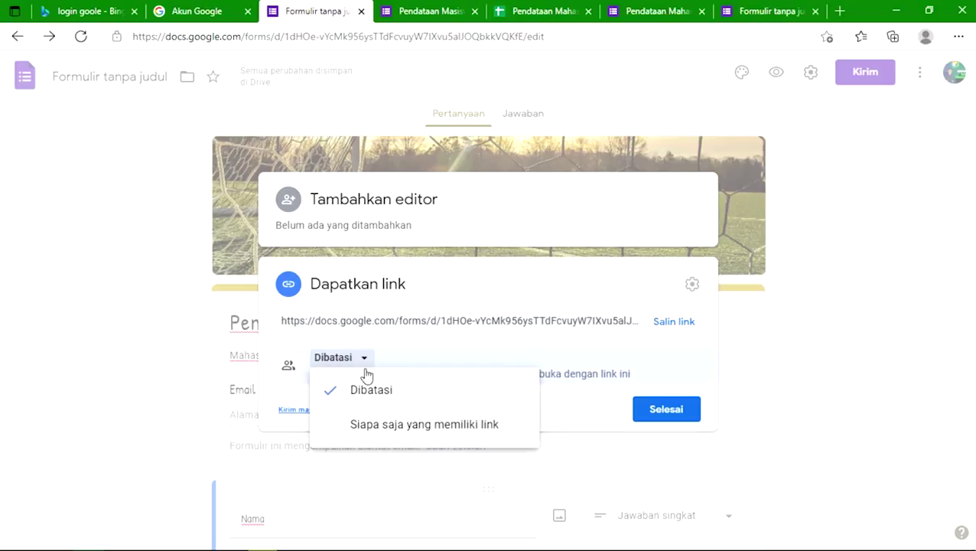
{"action": "left_click", "coordinate": [360, 392]}
{"action": "left_click", "coordinate": [362, 358]}
{"action": "left_click", "coordinate": [364, 427]}
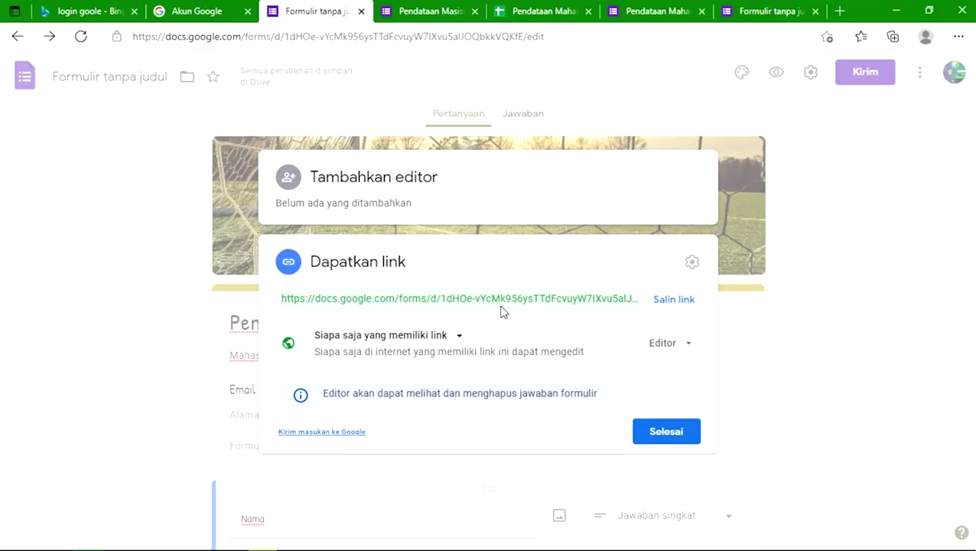
Step: Copy the form's share link and close the sharing settings
{"action": "left_click", "coordinate": [619, 297]}
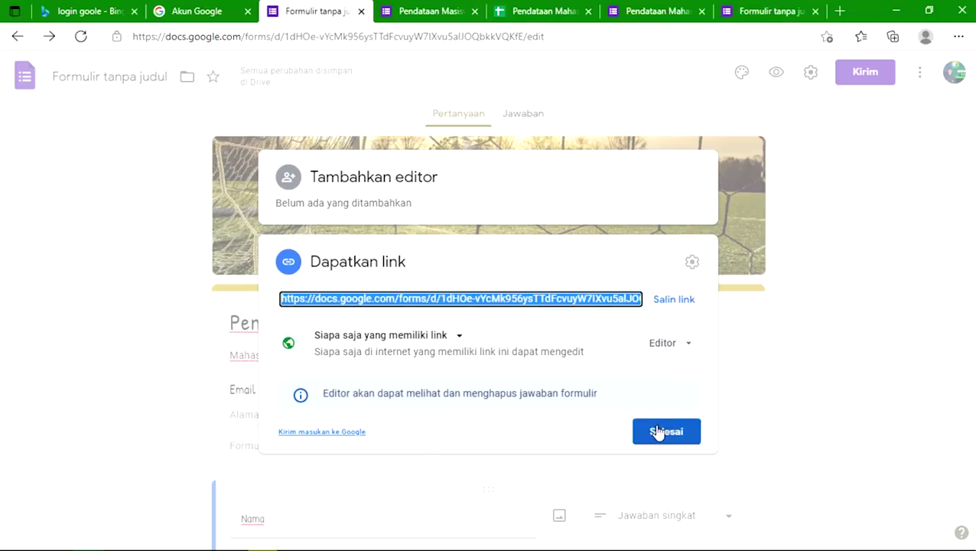
{"action": "left_click", "coordinate": [689, 301]}
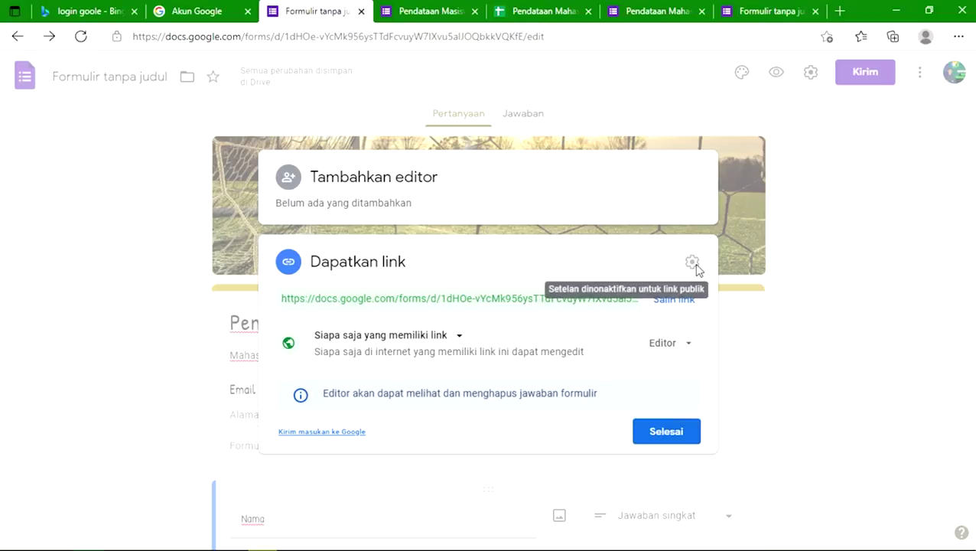
{"action": "left_click", "coordinate": [669, 431]}
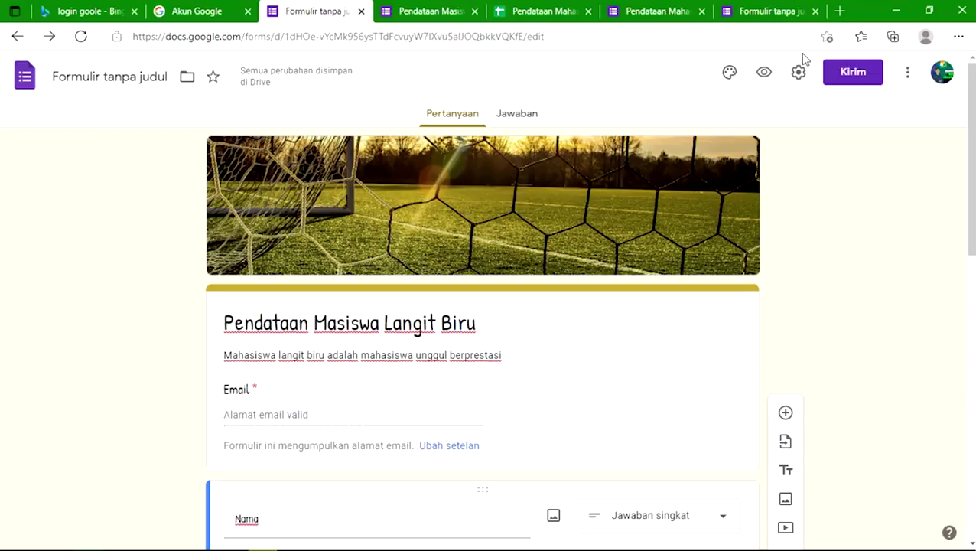
Step: Open the copied forms.gle link in a new browser tab
{"action": "left_click", "coordinate": [840, 10]}
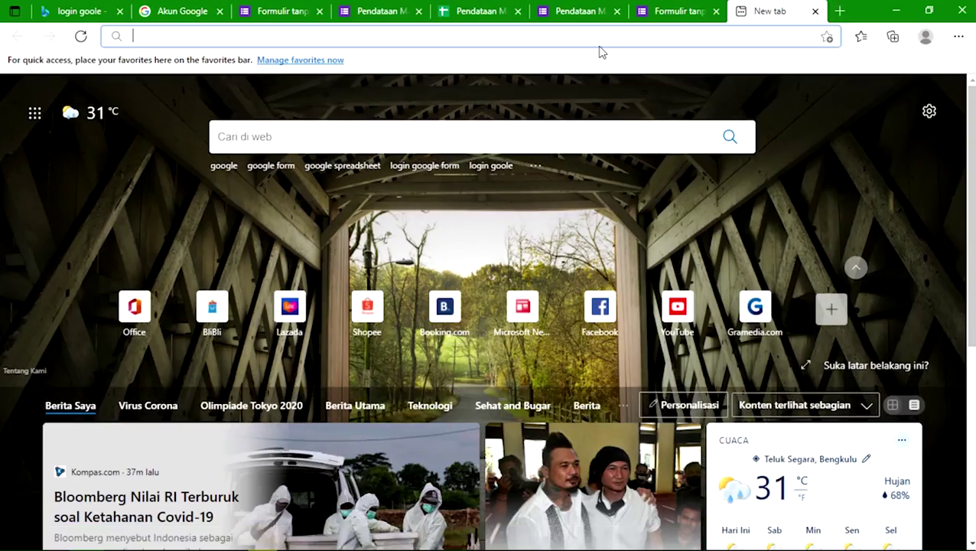
{"action": "type", "text": "https://forms.gle/CuAztpEHgr5AAxuf9"}
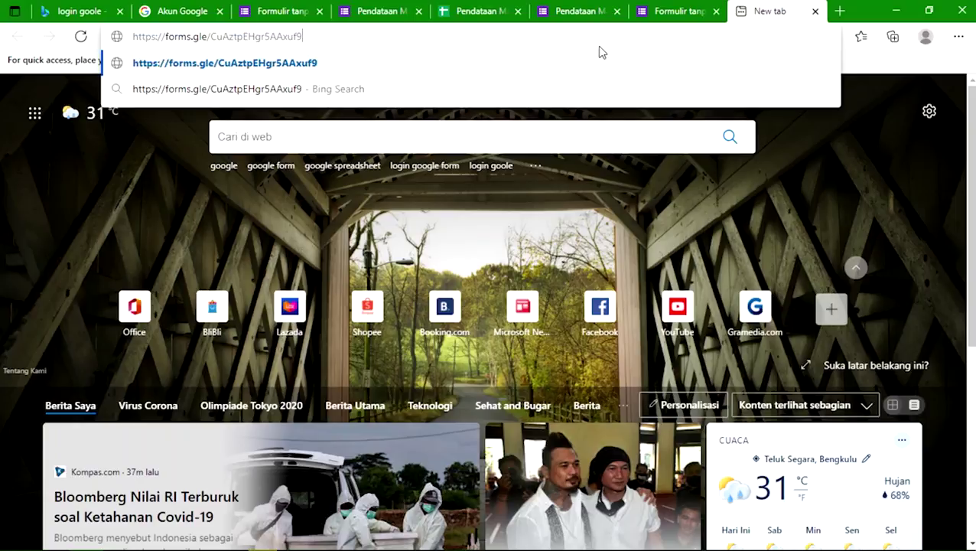
{"action": "key", "text": "Return"}
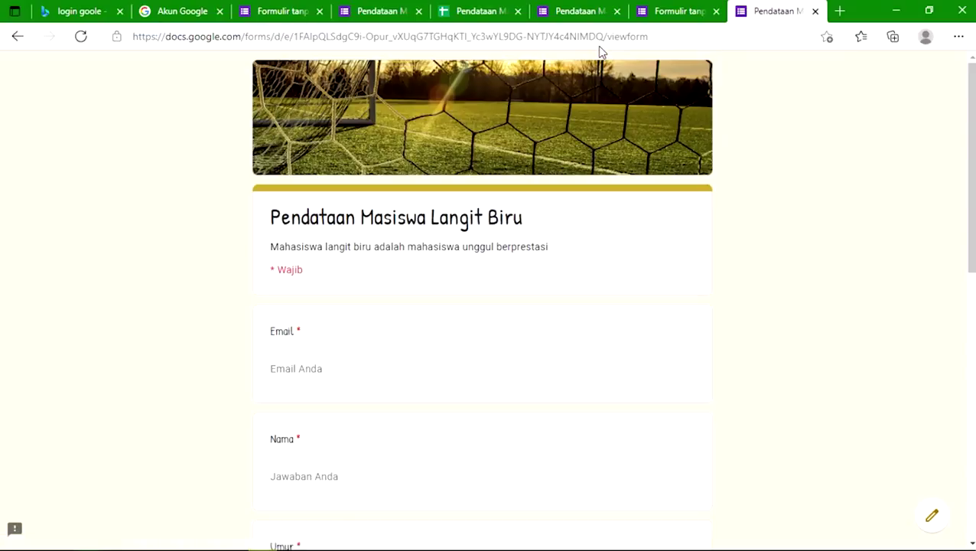
Step: Fill Email with the saved address, enter a name, age 20 and the home address
{"action": "left_click", "coordinate": [384, 367]}
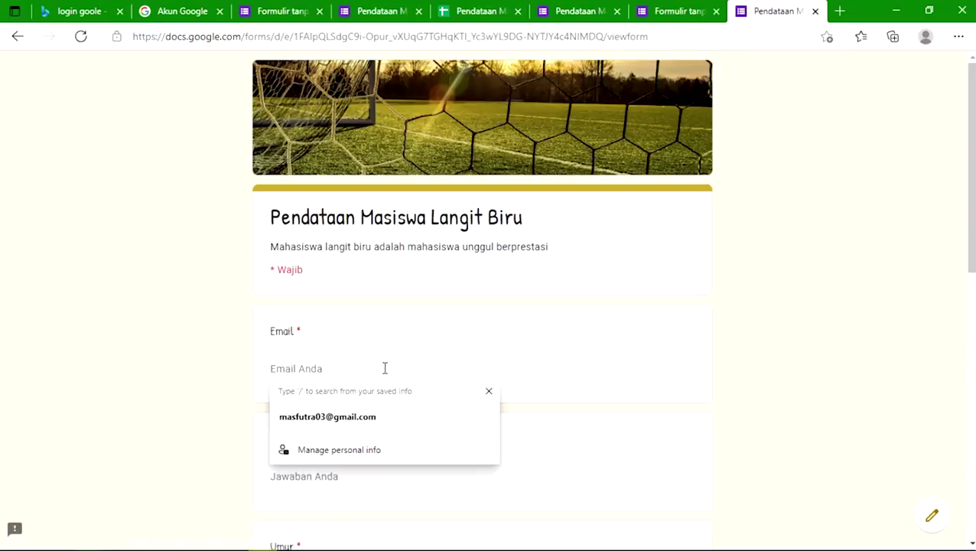
{"action": "left_click", "coordinate": [380, 426]}
{"action": "left_click", "coordinate": [341, 479]}
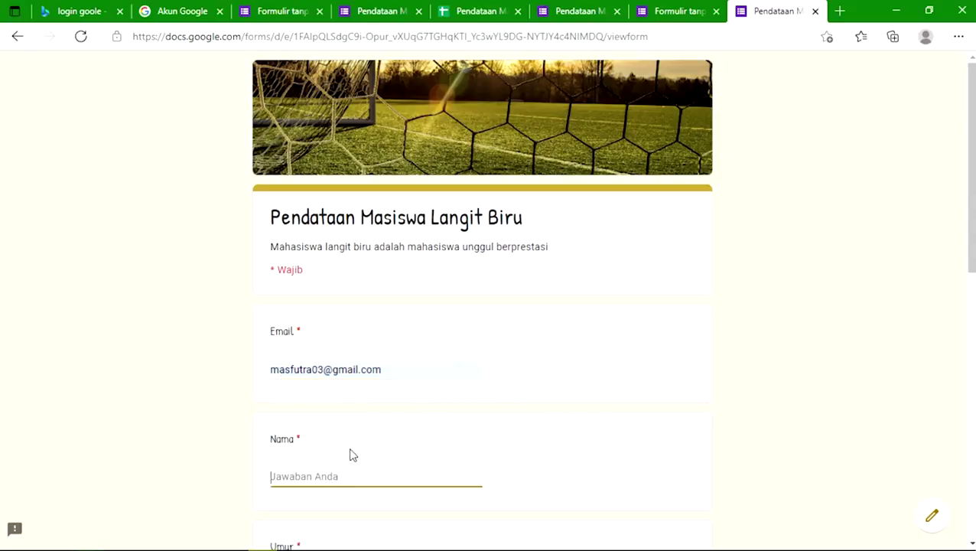
{"action": "scroll", "coordinate": [362, 416], "scroll_direction": "down", "scroll_amount": 2}
{"action": "type", "text": "A"}
{"action": "key", "text": "BackSpace"}
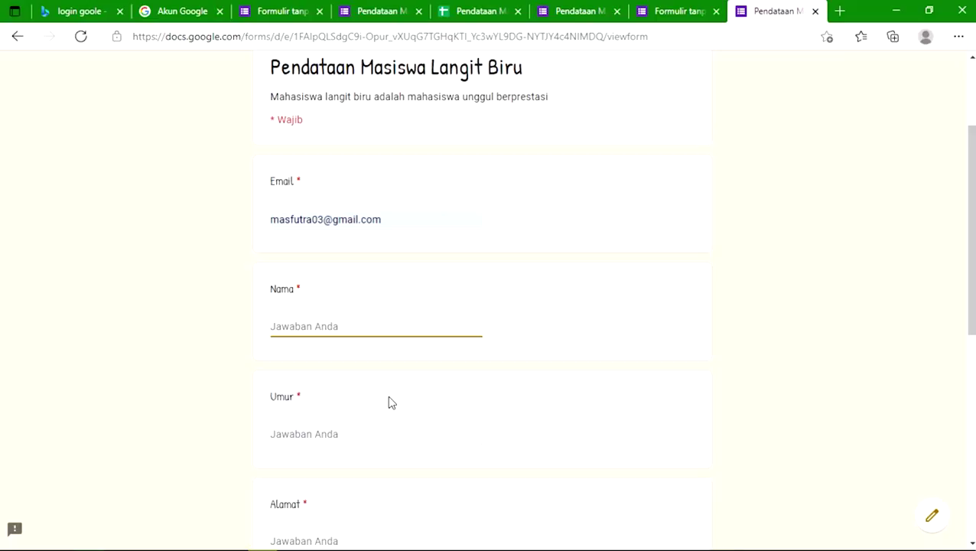
{"action": "key", "text": "Tab"}
{"action": "type", "text": "2"}
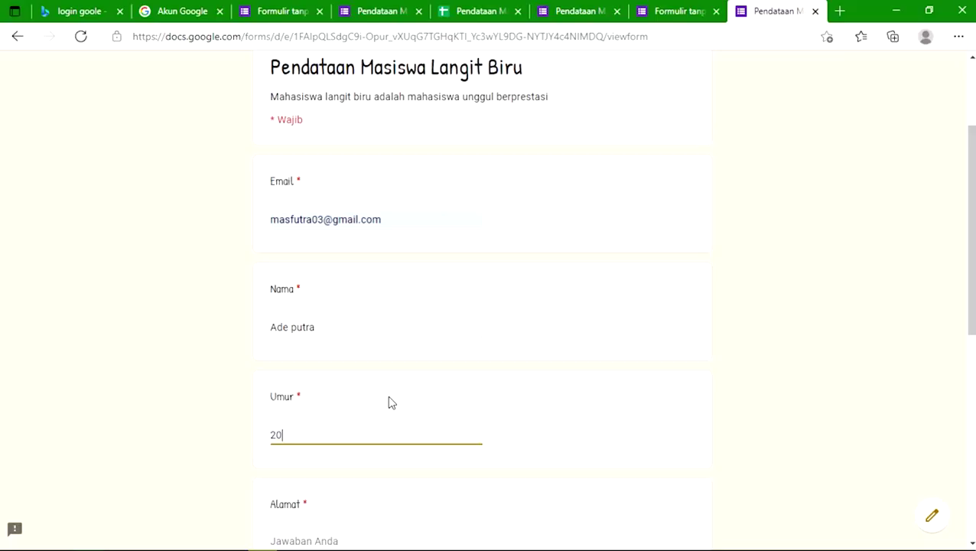
{"action": "key", "text": "Tab"}
{"action": "type", "text": "Jl"}
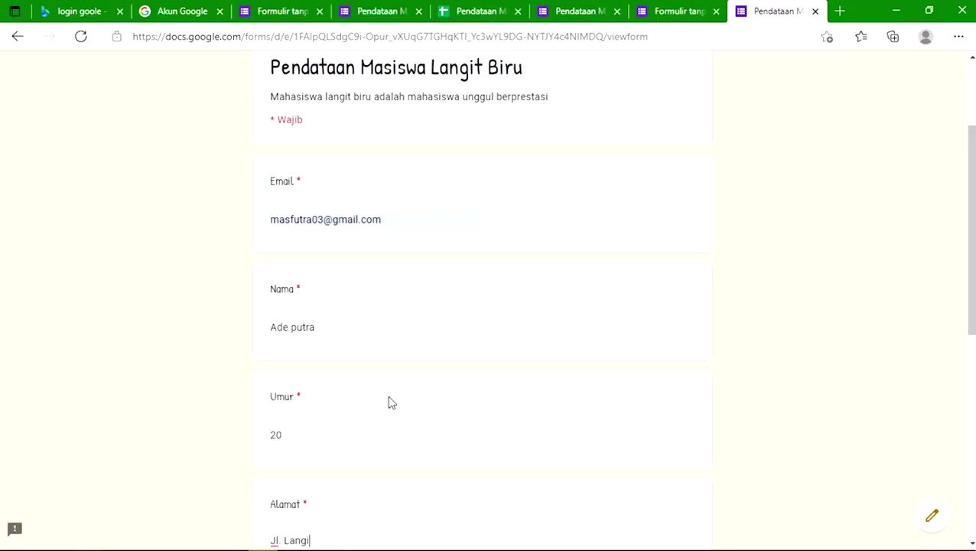
{"action": "type", "text": ". Langit Cerah padang harapan"}
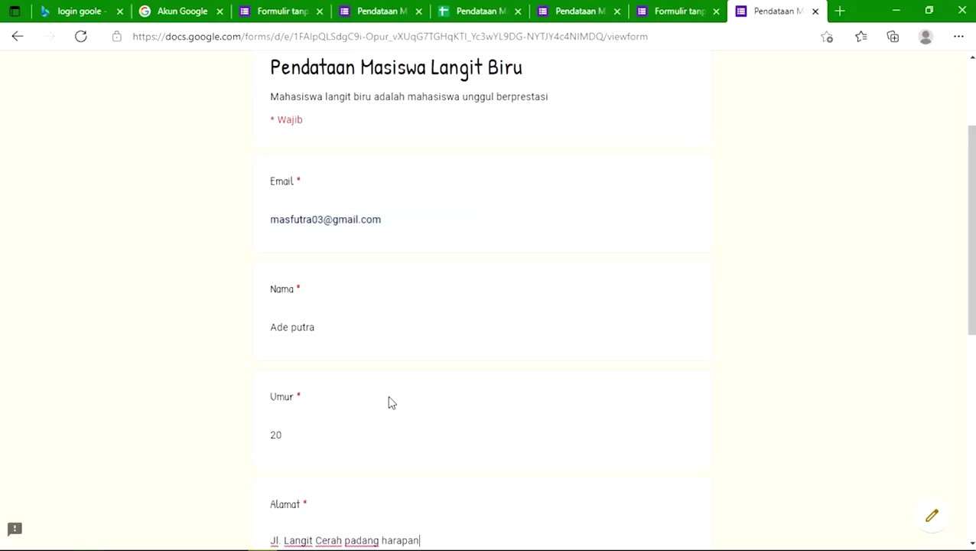
Step: Choose Laki-laki, tick Memancing and Membaca as hobbies, and submit the form
{"action": "scroll", "coordinate": [391, 401], "scroll_direction": "down", "scroll_amount": 4}
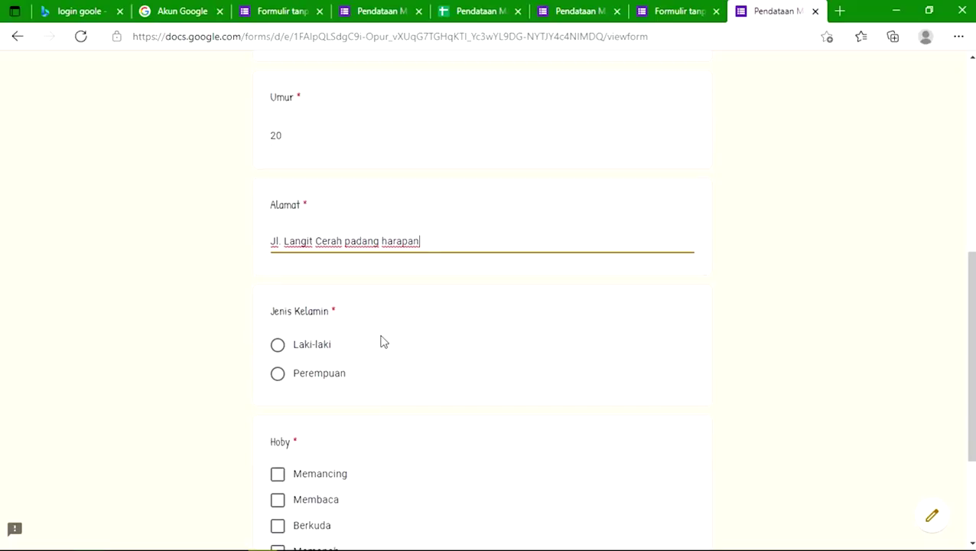
{"action": "left_click", "coordinate": [278, 345]}
{"action": "scroll", "coordinate": [303, 403], "scroll_direction": "down", "scroll_amount": 3}
{"action": "left_click", "coordinate": [278, 295]}
{"action": "left_click", "coordinate": [280, 329]}
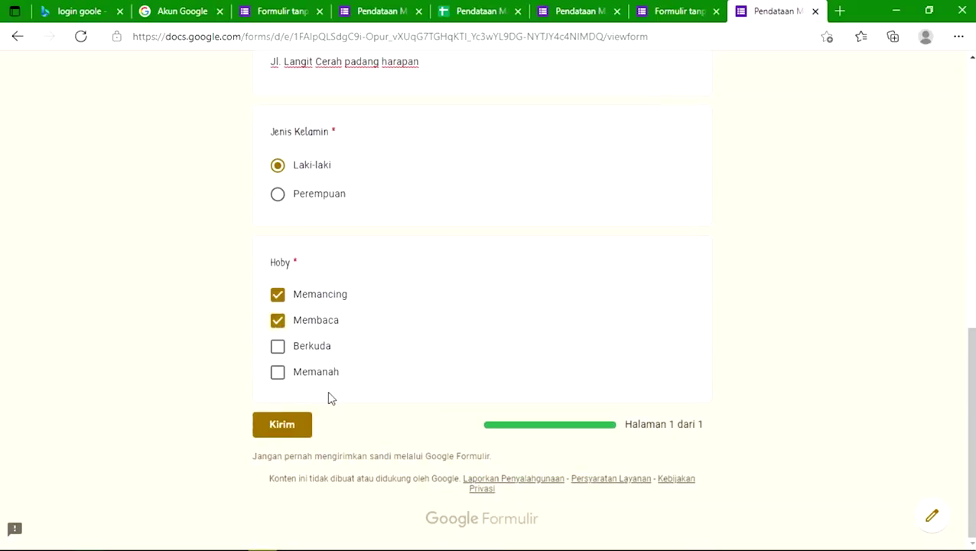
{"action": "left_click", "coordinate": [305, 425]}
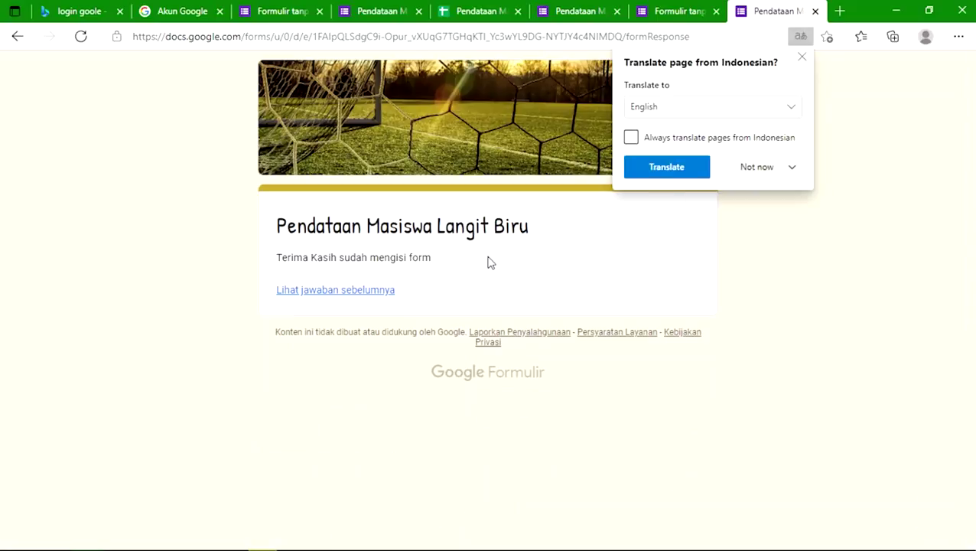
Step: Decline Edge's translation and view the Jenis Kelamin and Hoby summary charts of previous responses
{"action": "left_click", "coordinate": [748, 172]}
{"action": "left_click", "coordinate": [774, 196]}
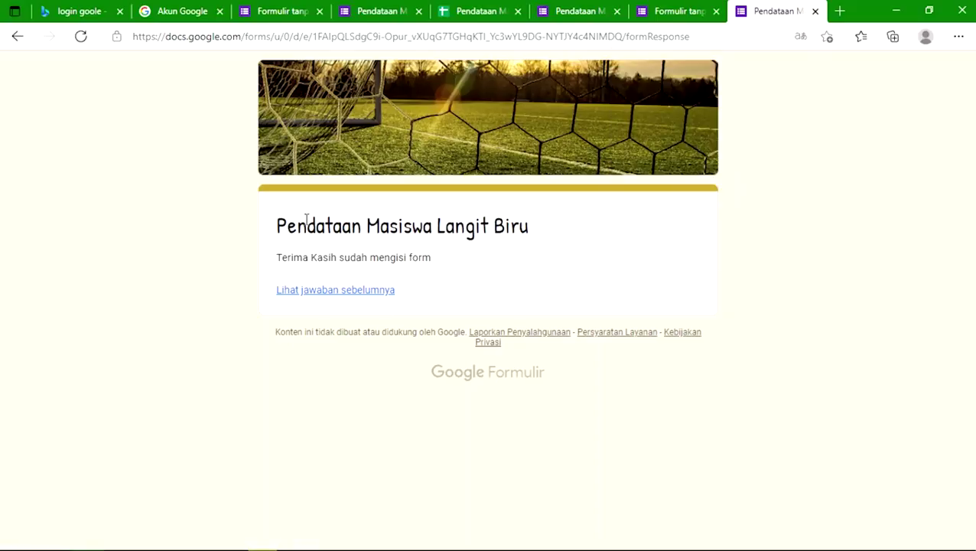
{"action": "left_click_drag", "start_coordinate": [314, 225], "coordinate": [549, 219]}
{"action": "left_click", "coordinate": [564, 276]}
{"action": "left_click_drag", "start_coordinate": [276, 257], "coordinate": [540, 251]}
{"action": "left_click", "coordinate": [543, 261]}
{"action": "left_click", "coordinate": [356, 291]}
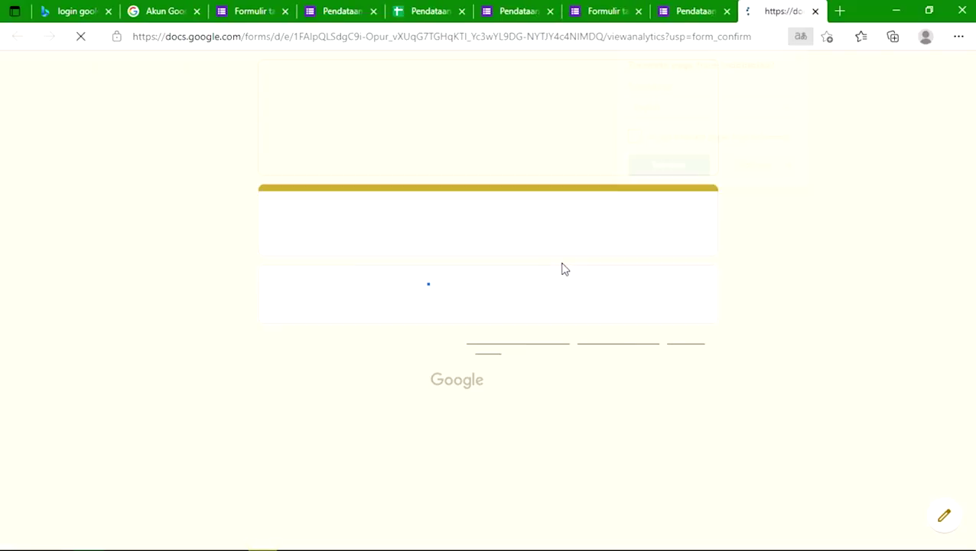
{"action": "scroll", "coordinate": [316, 370], "scroll_direction": "down", "scroll_amount": 8}
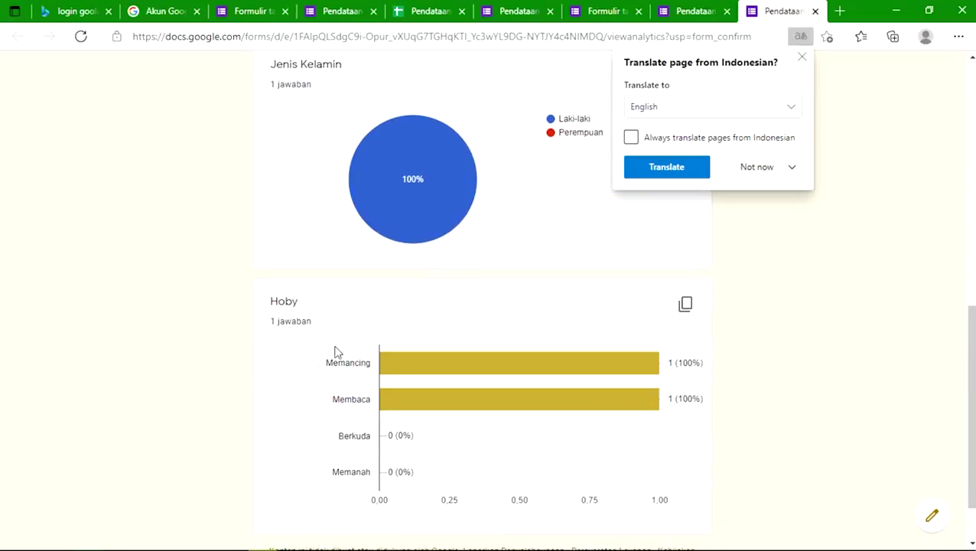